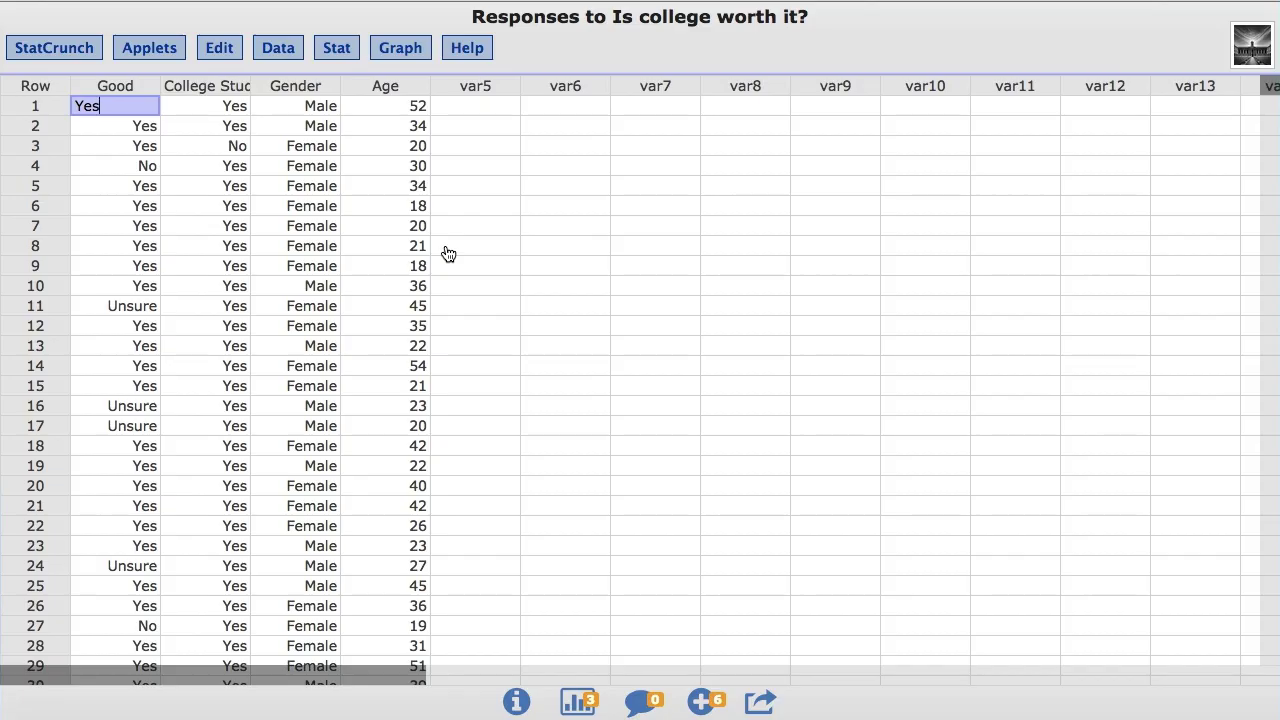
Step: Compute column summary statistics for Age (n 1287, mean about 29.3, median 23)
{"action": "left_click", "coordinate": [338, 56]}
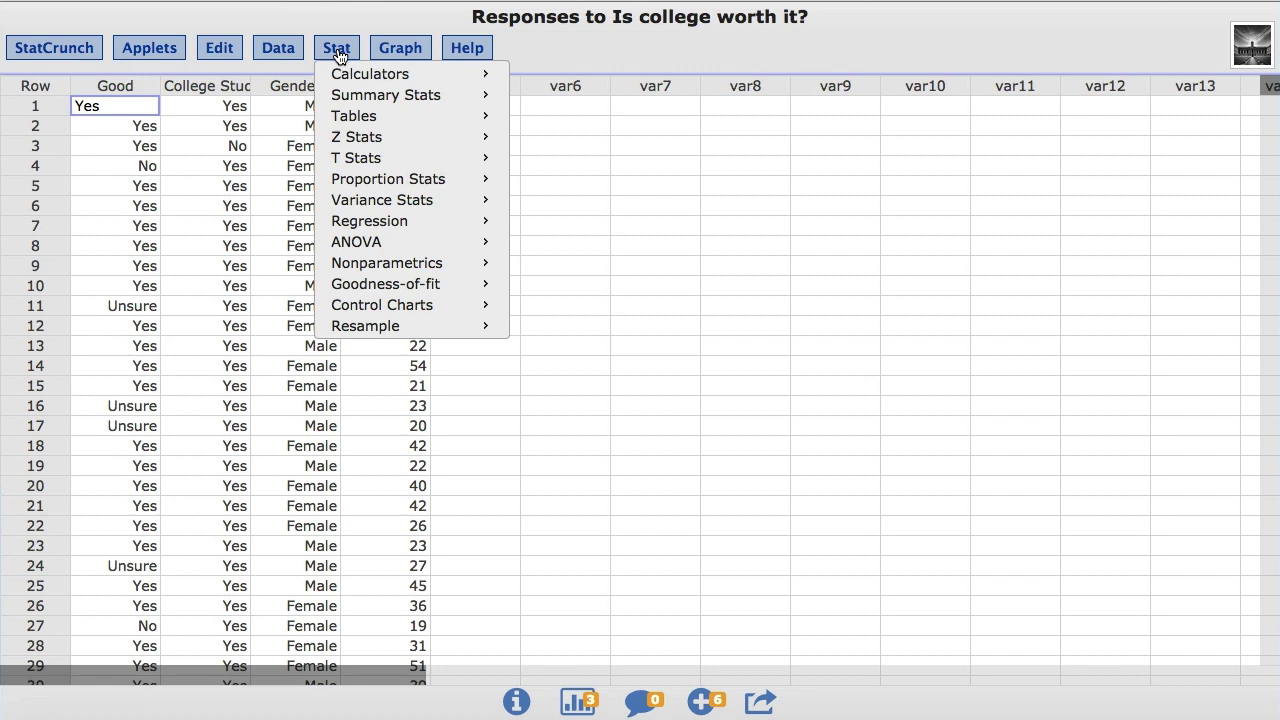
{"action": "mouse_move", "coordinate": [386, 95]}
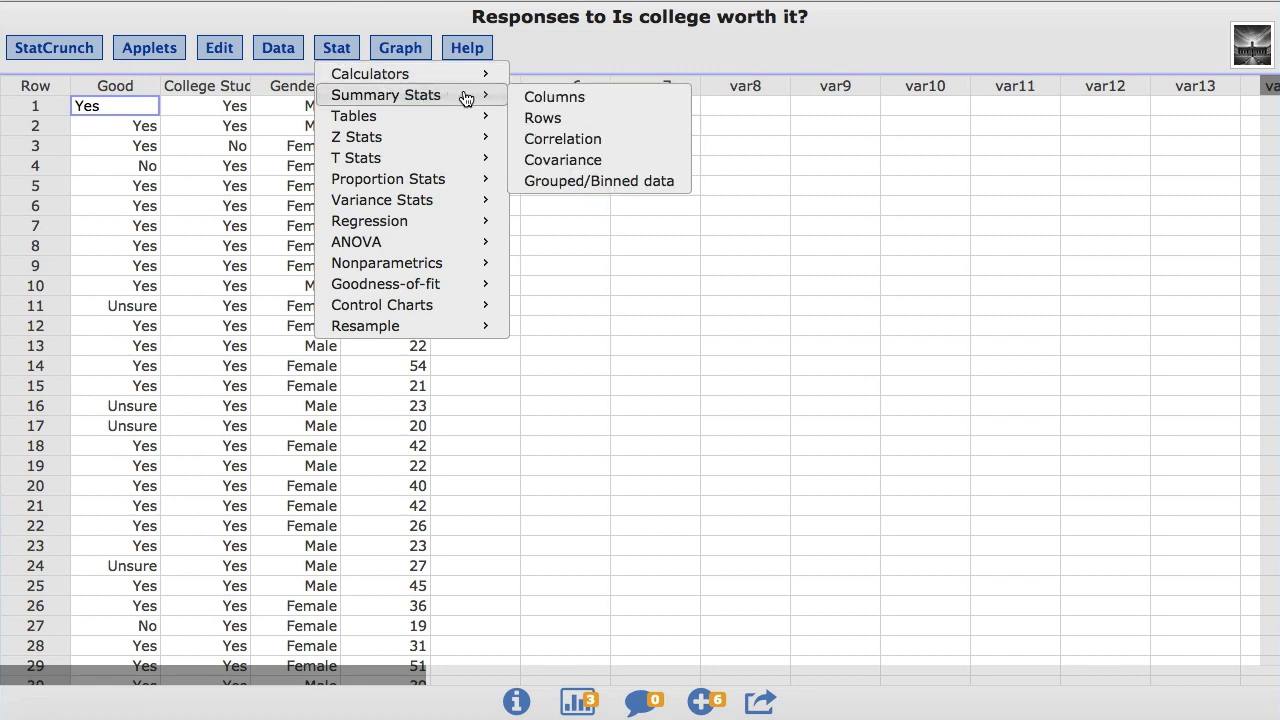
{"action": "left_click", "coordinate": [593, 100]}
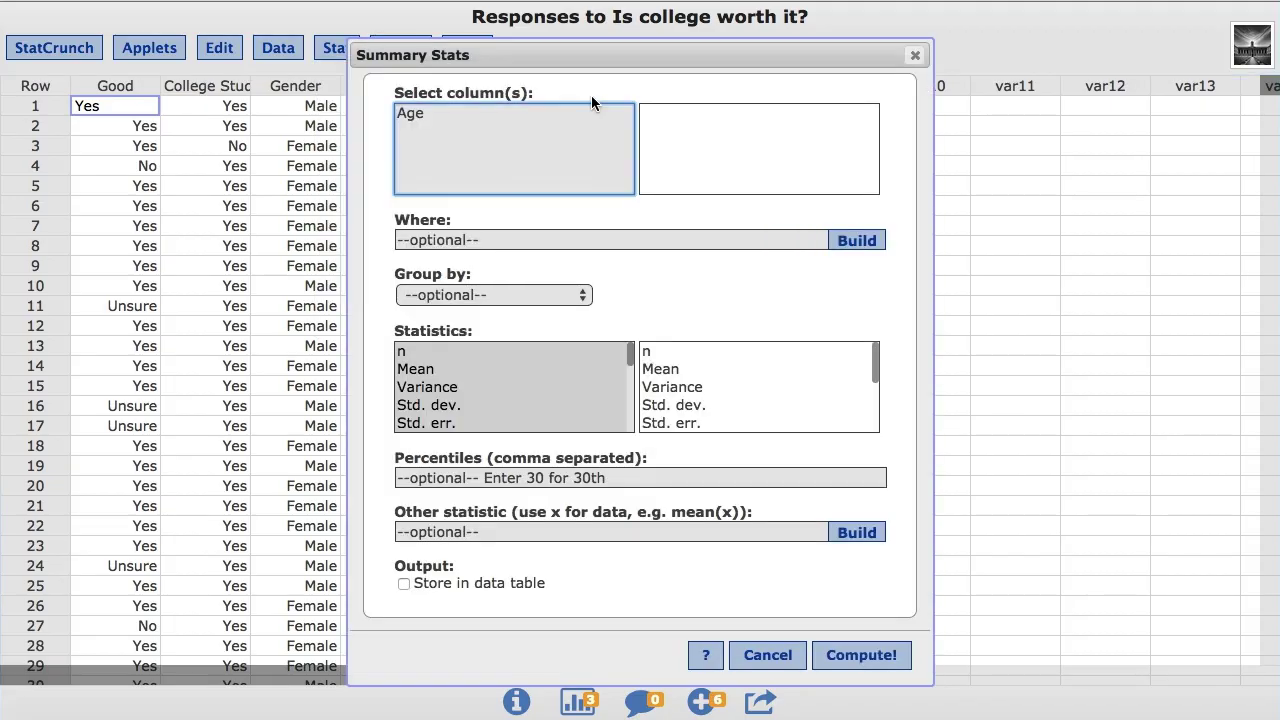
{"action": "left_click", "coordinate": [424, 112]}
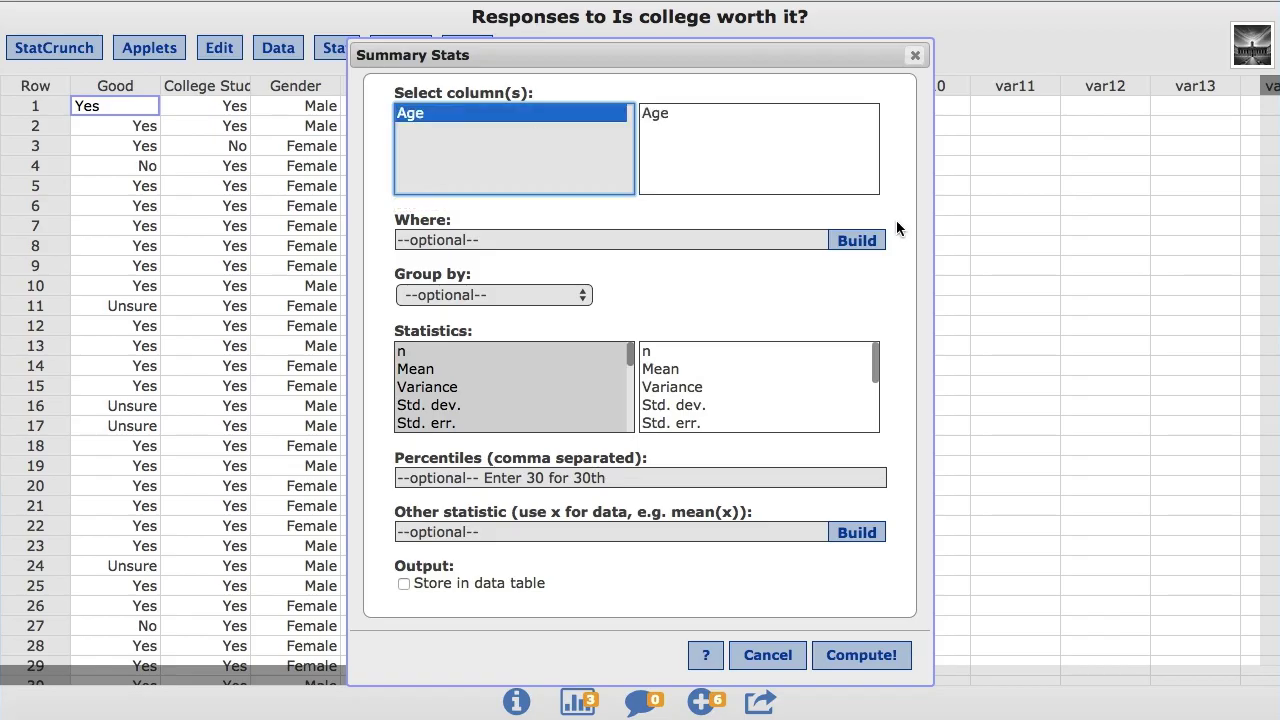
{"action": "left_click", "coordinate": [848, 656]}
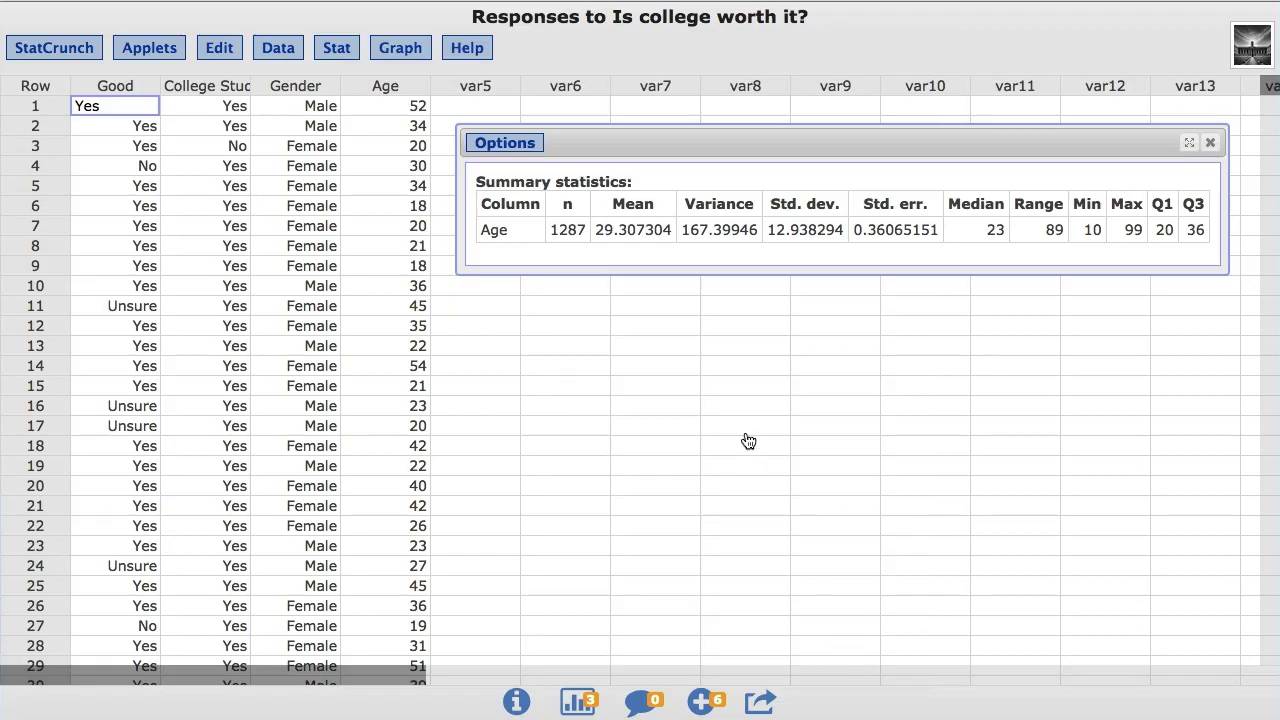
Step: Edit the Age summary statistics to group by Gender, giving Female and Male rows
{"action": "left_click", "coordinate": [506, 146]}
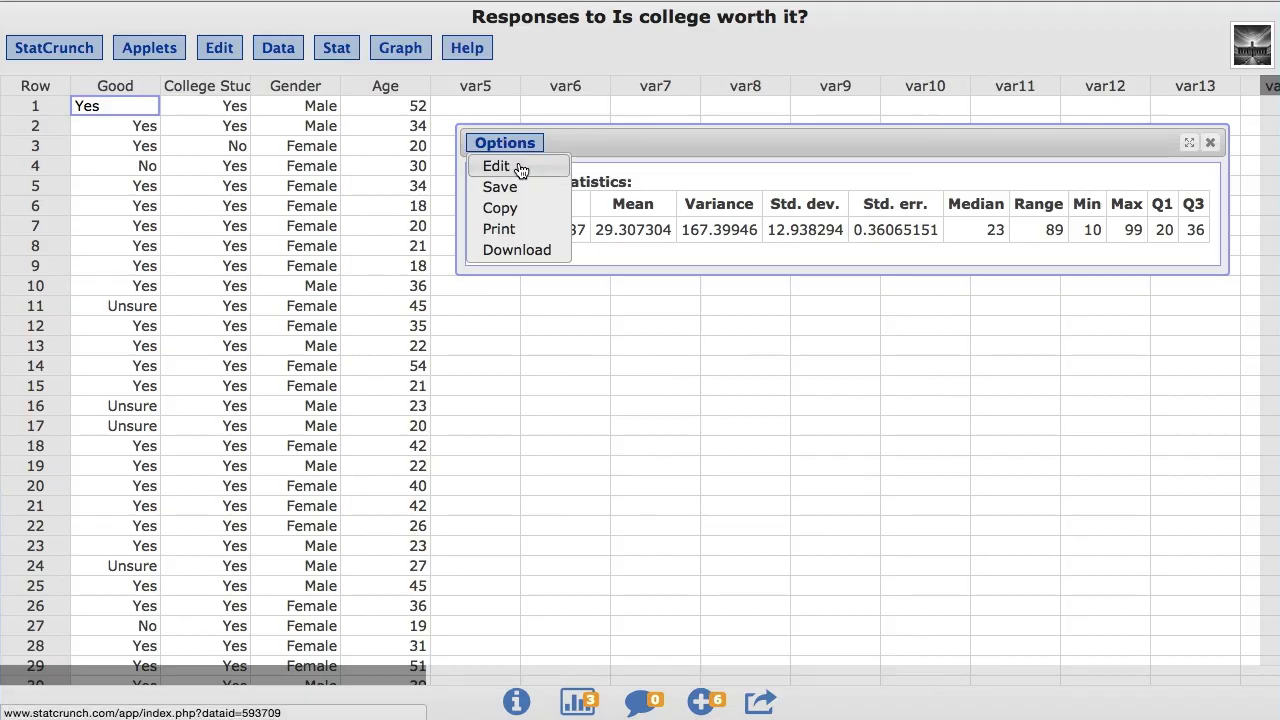
{"action": "left_click", "coordinate": [520, 168]}
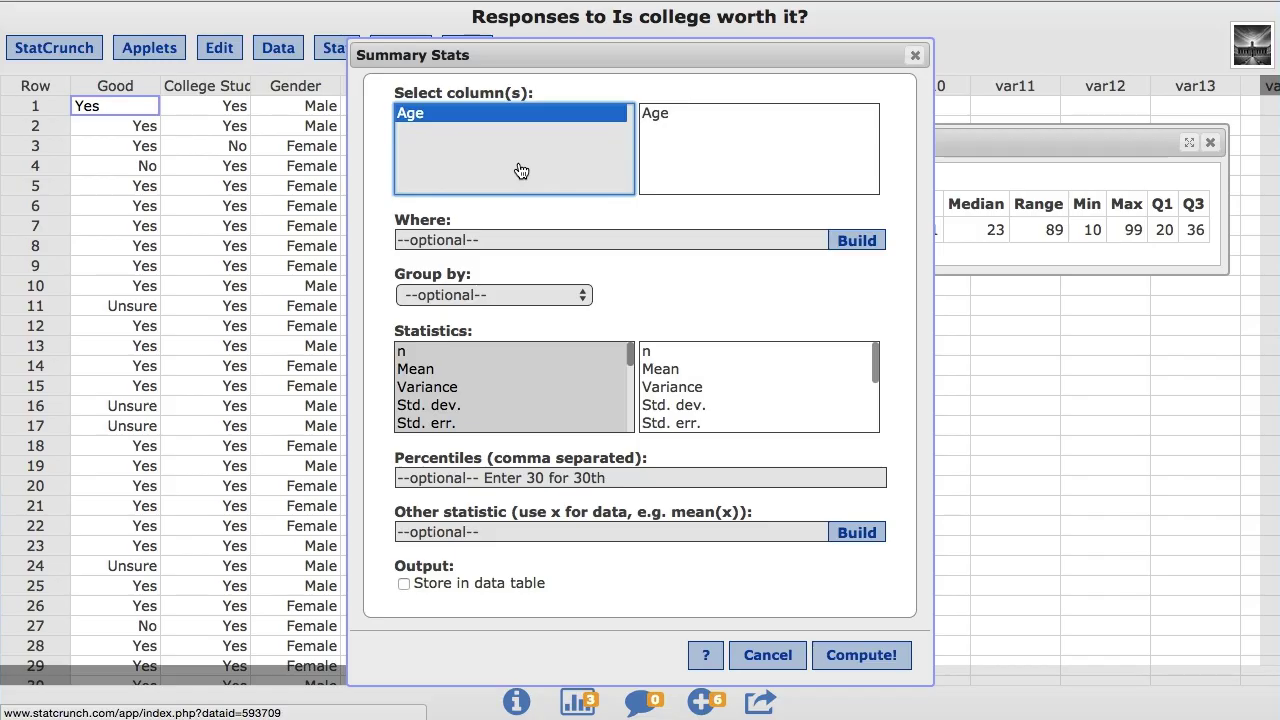
{"action": "left_click", "coordinate": [574, 295]}
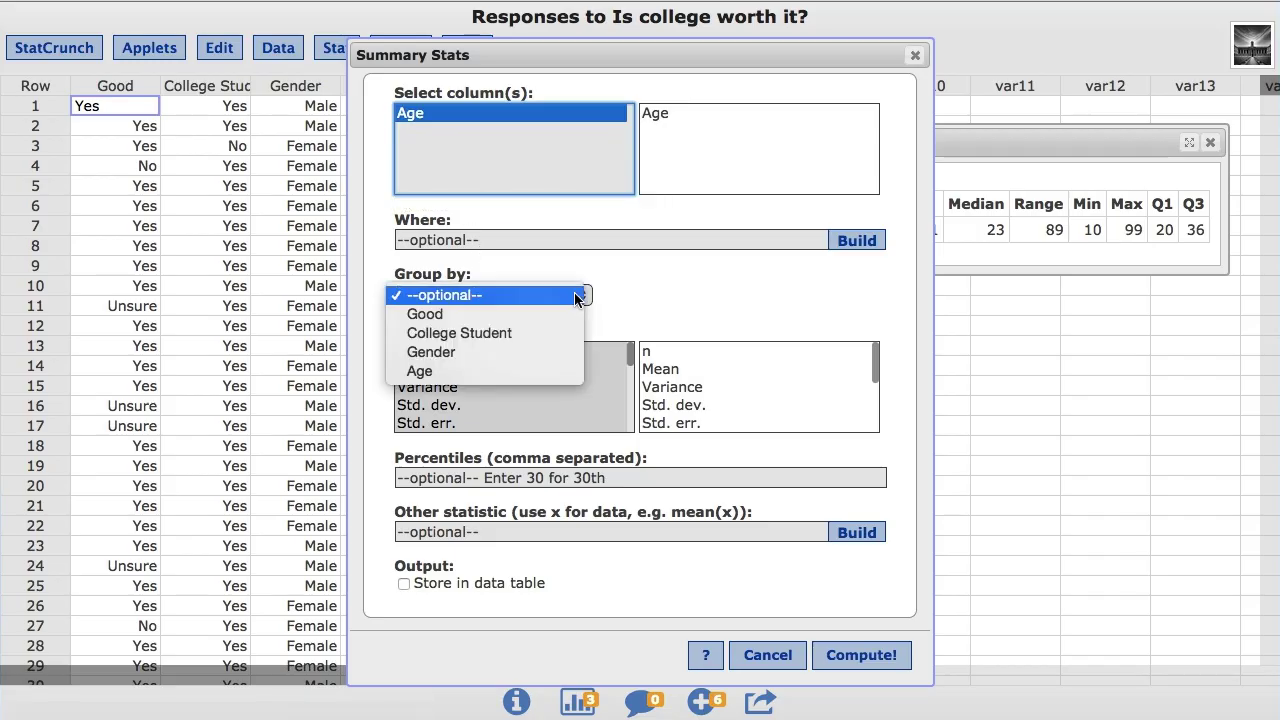
{"action": "left_click", "coordinate": [456, 352]}
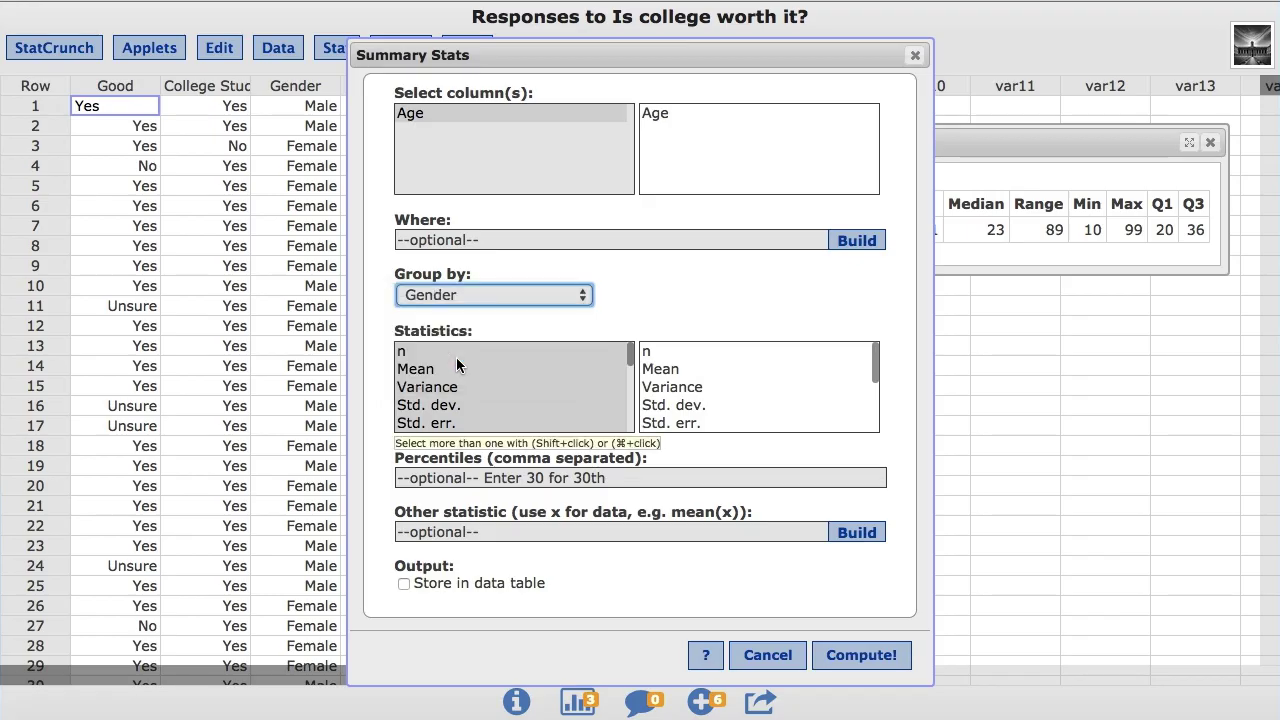
{"action": "left_click", "coordinate": [848, 663]}
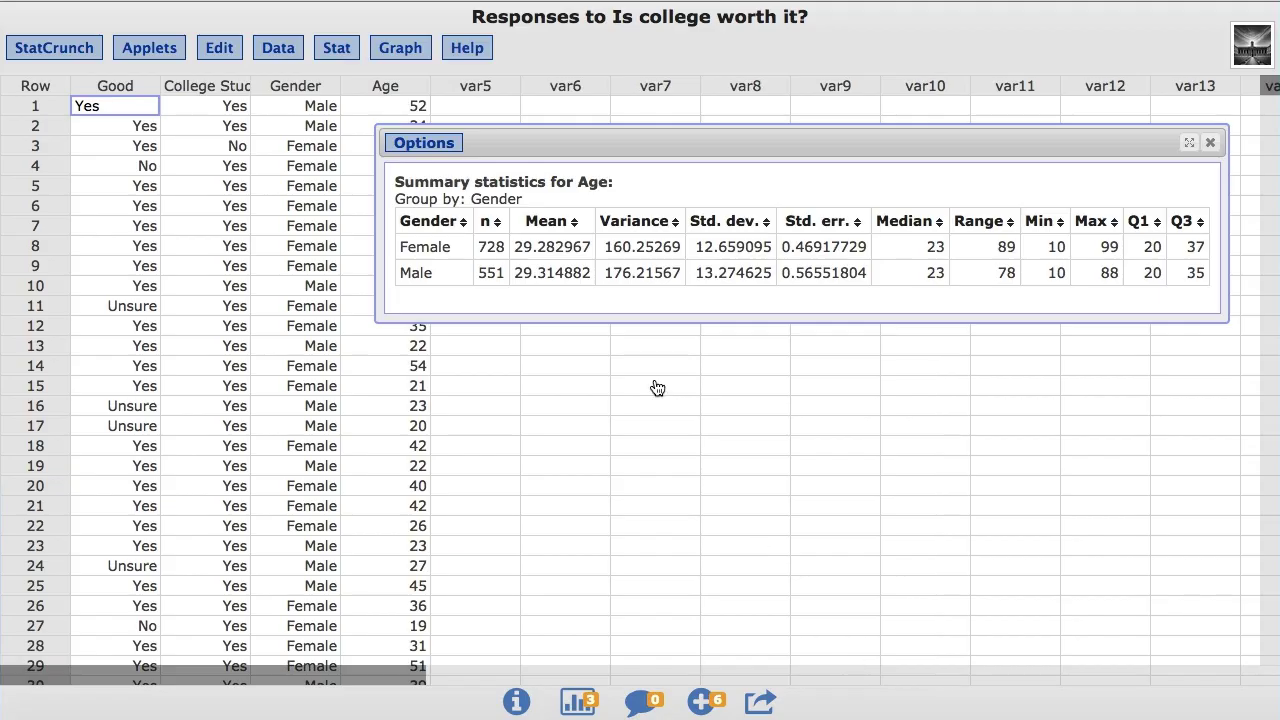
Step: Make a bar plot with data of the Good column's No, Unsure and Yes counts
{"action": "left_click", "coordinate": [412, 50]}
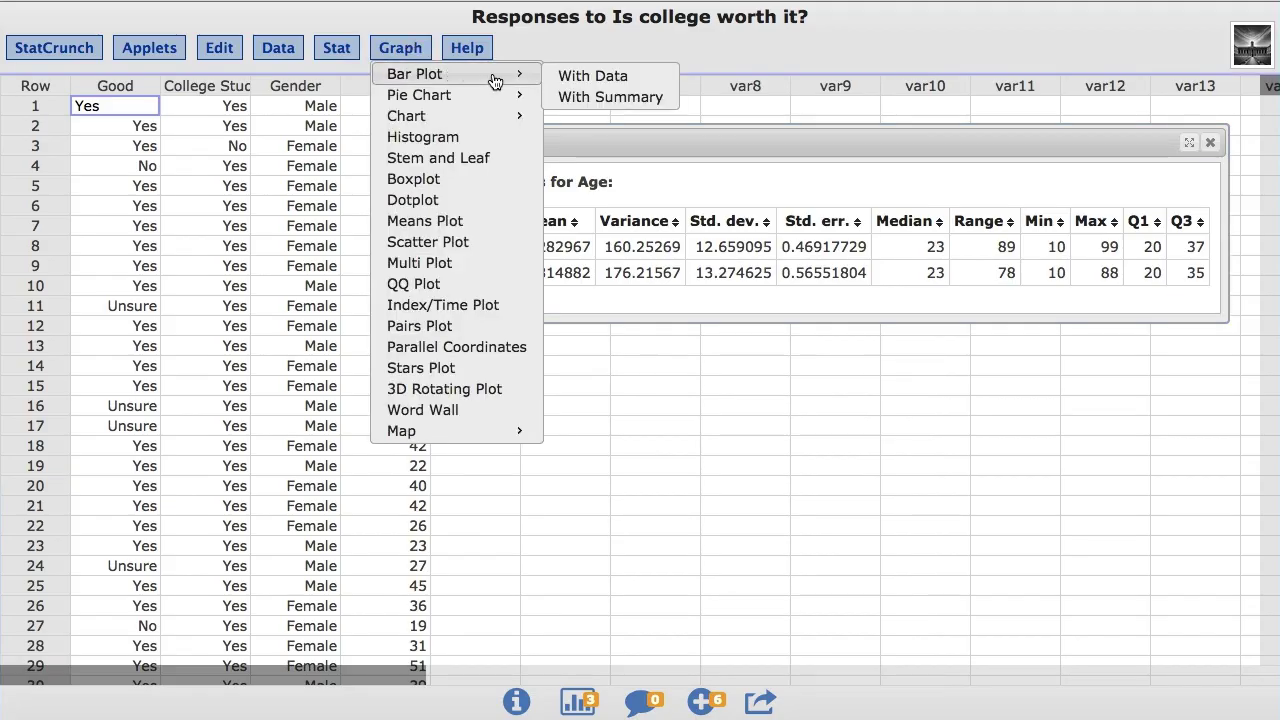
{"action": "mouse_move", "coordinate": [415, 74]}
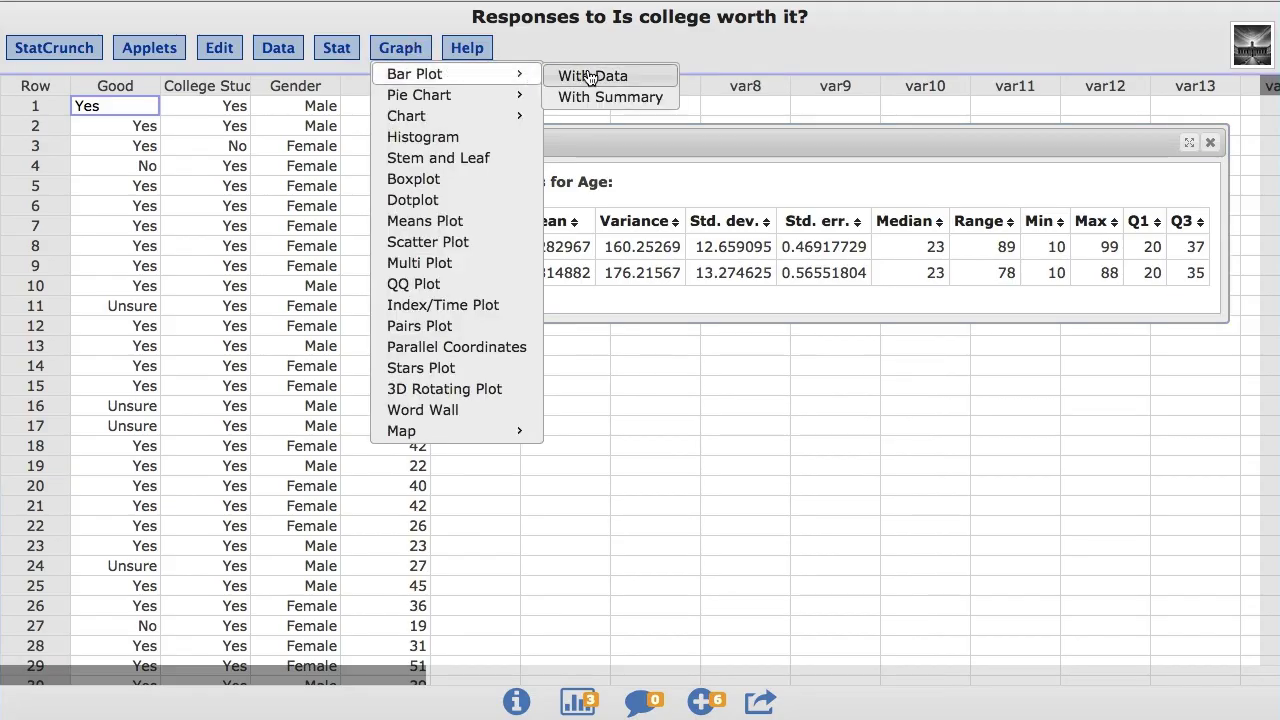
{"action": "left_click", "coordinate": [591, 77]}
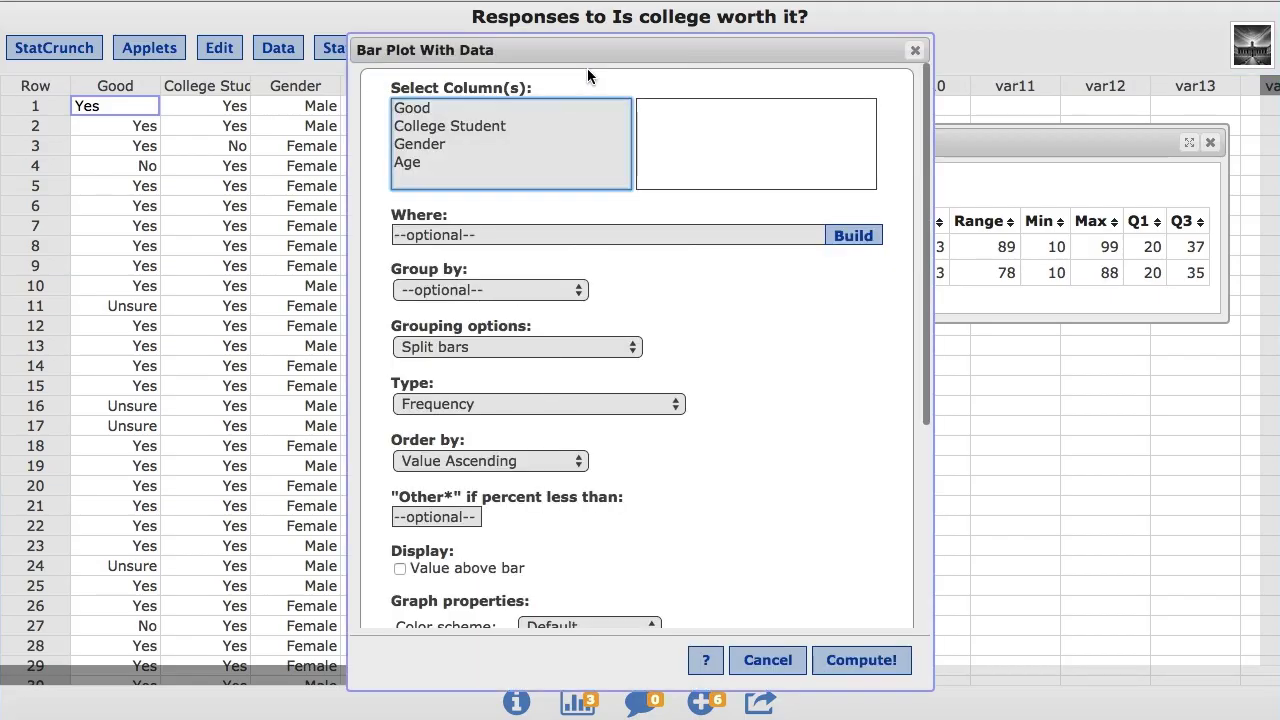
{"action": "left_click", "coordinate": [432, 108]}
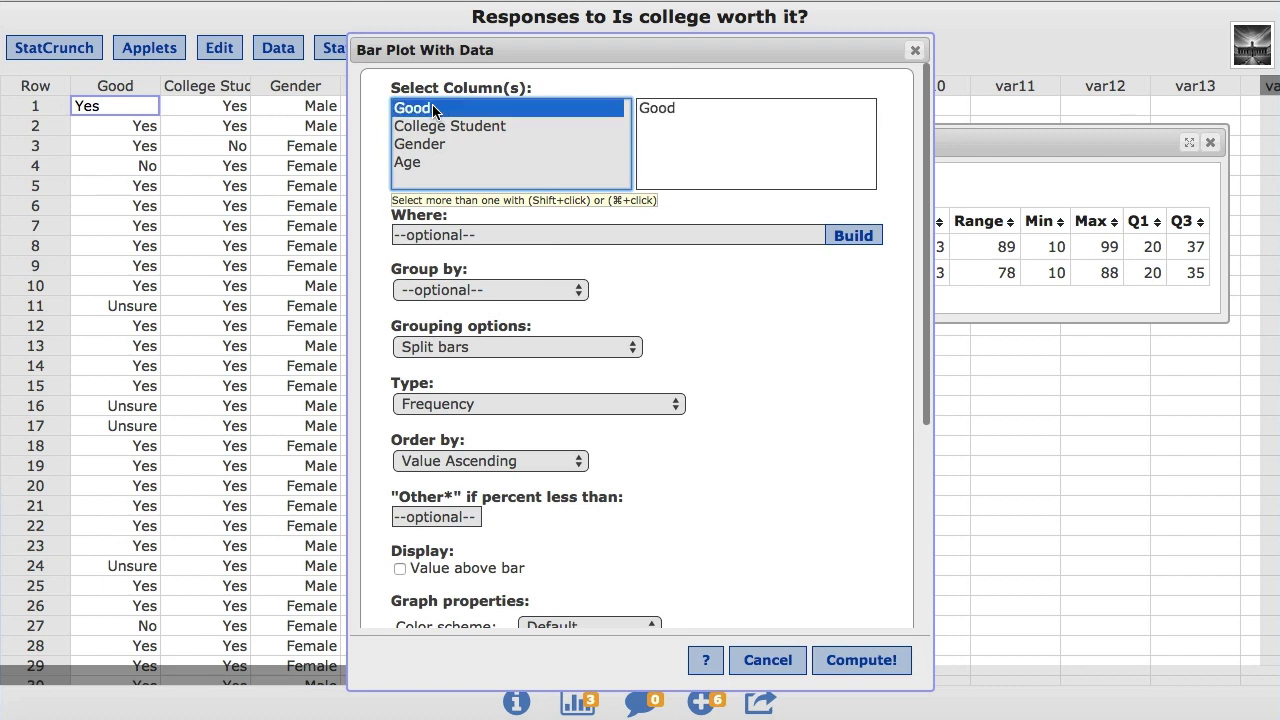
{"action": "left_click", "coordinate": [882, 664]}
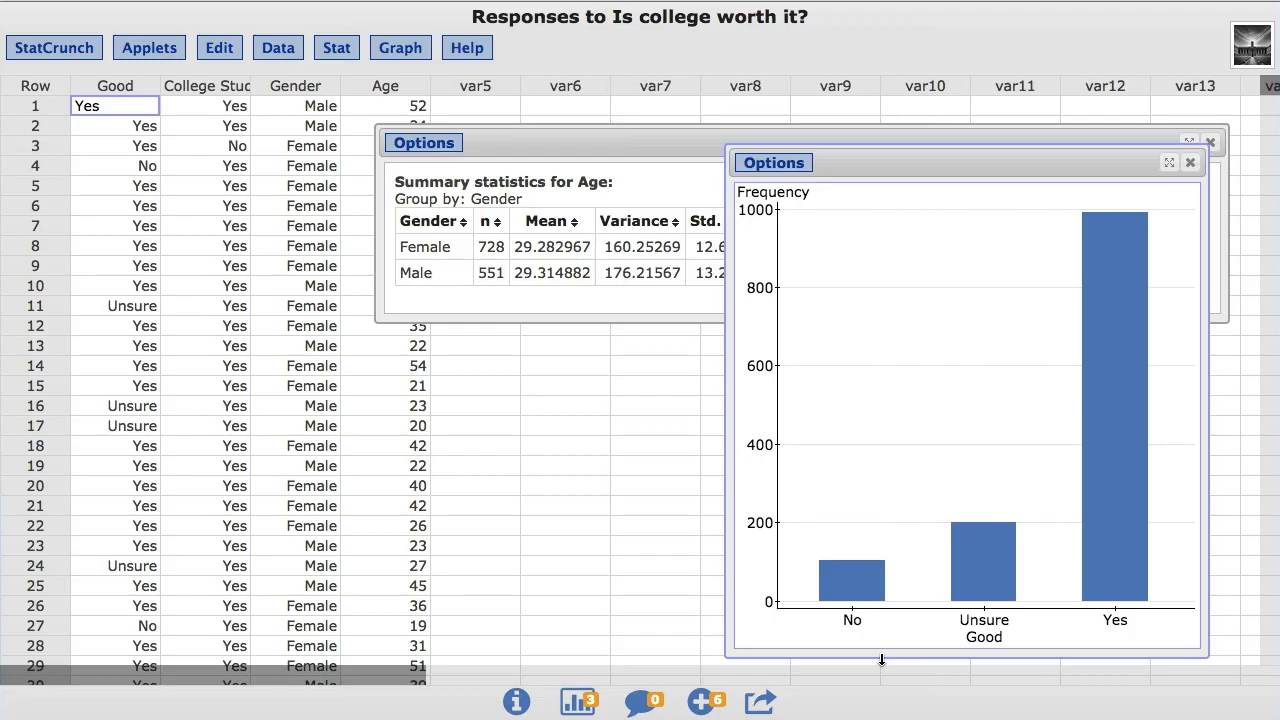
Step: Edit the Good bar plot to group by Gender with split bars
{"action": "left_click", "coordinate": [795, 166]}
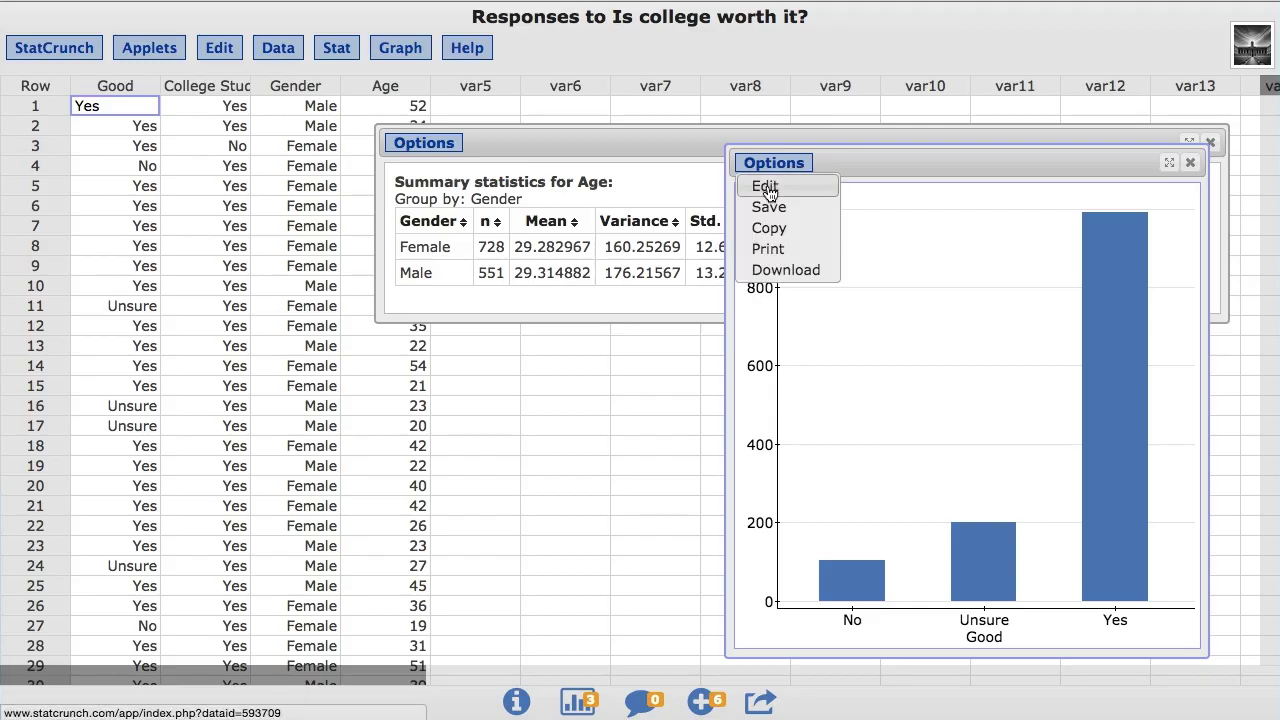
{"action": "left_click", "coordinate": [766, 188]}
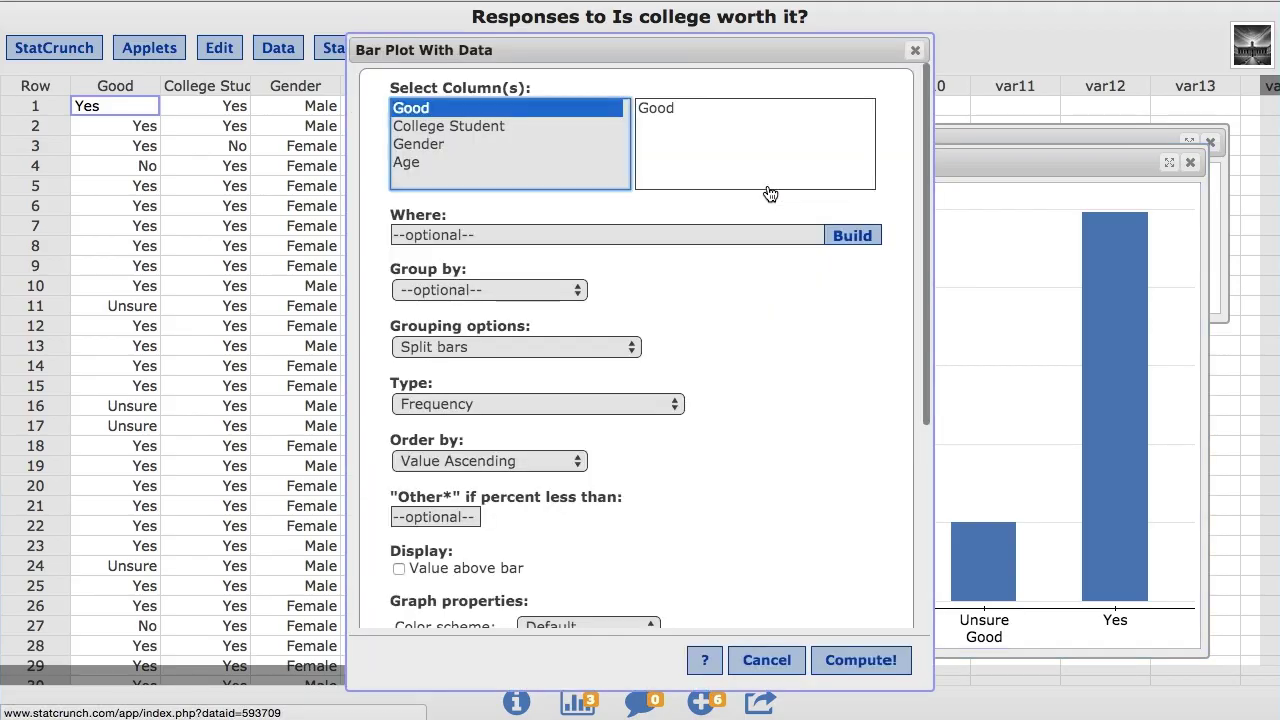
{"action": "left_click", "coordinate": [569, 290]}
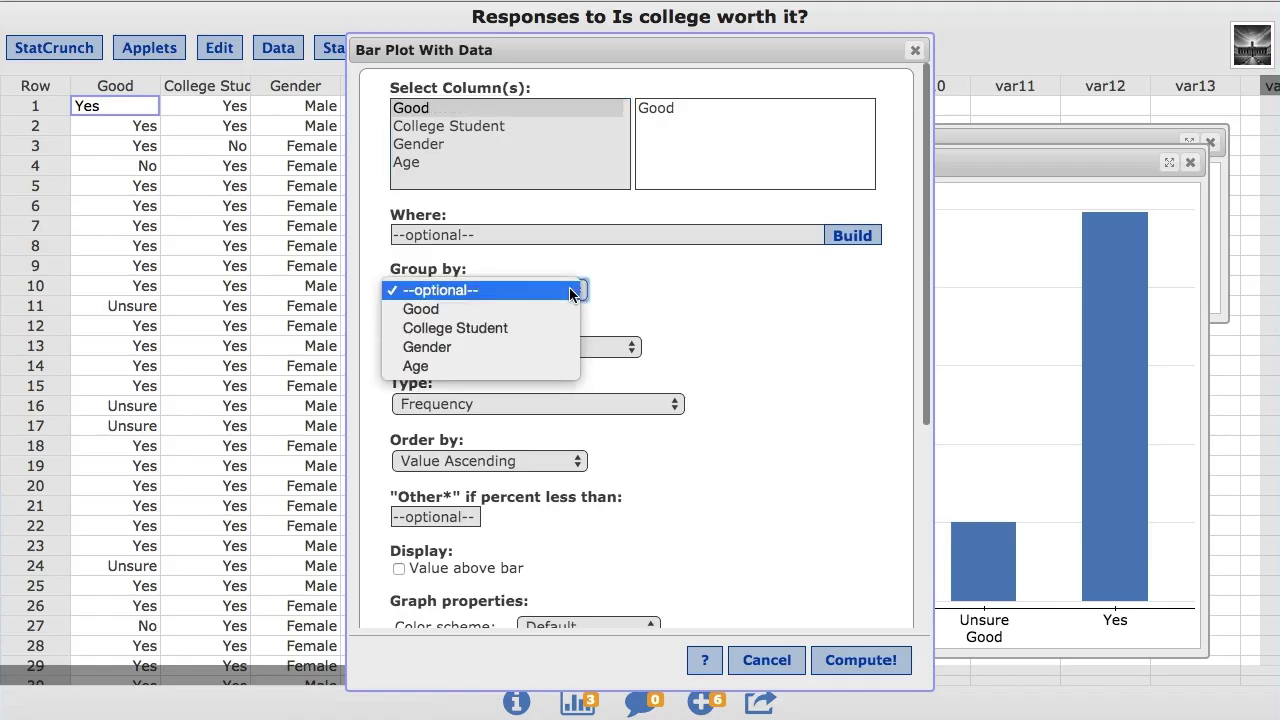
{"action": "left_click", "coordinate": [476, 346]}
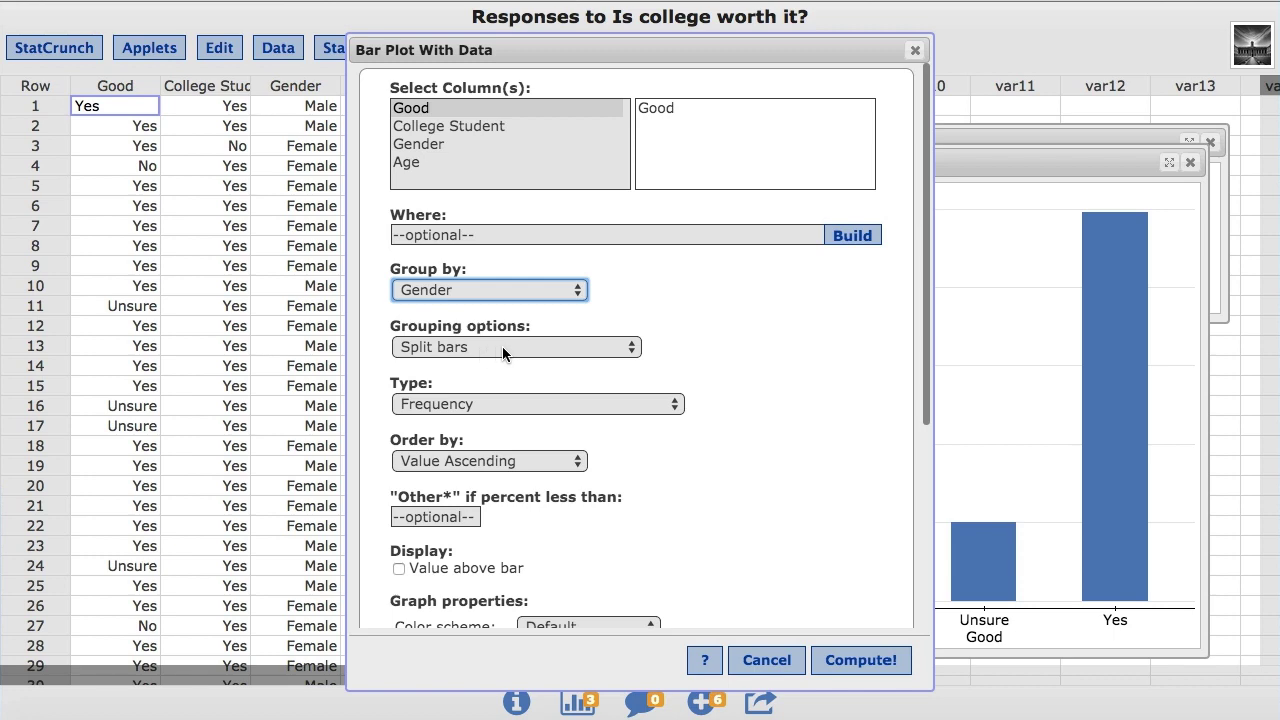
{"action": "left_click", "coordinate": [862, 660]}
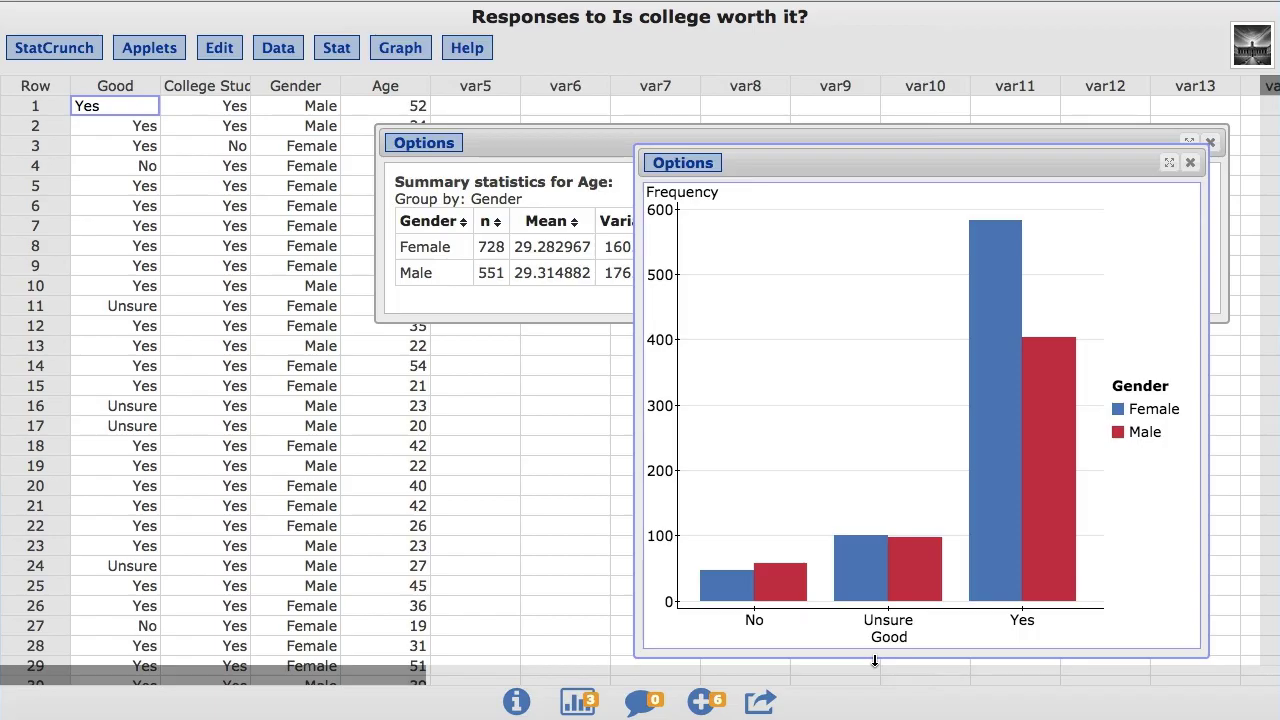
{"action": "left_click_drag", "start_coordinate": [952, 210], "coordinate": [1020, 610]}
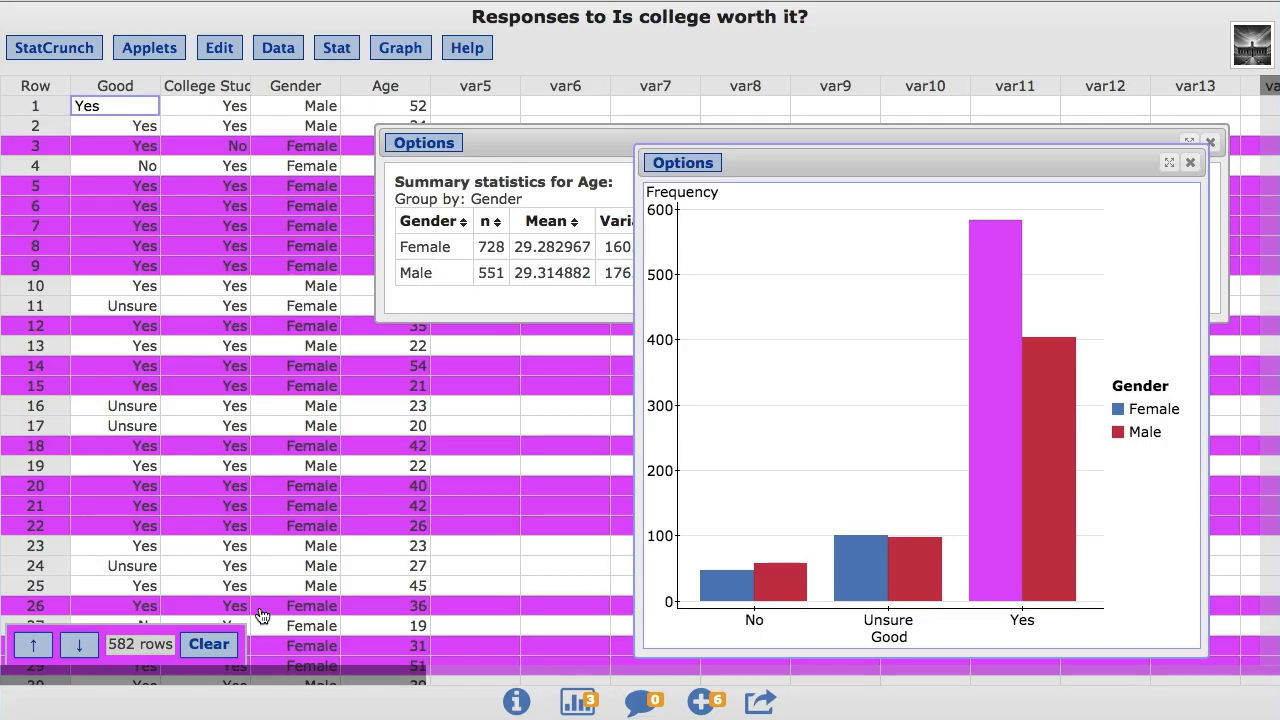
{"action": "left_click", "coordinate": [40, 655]}
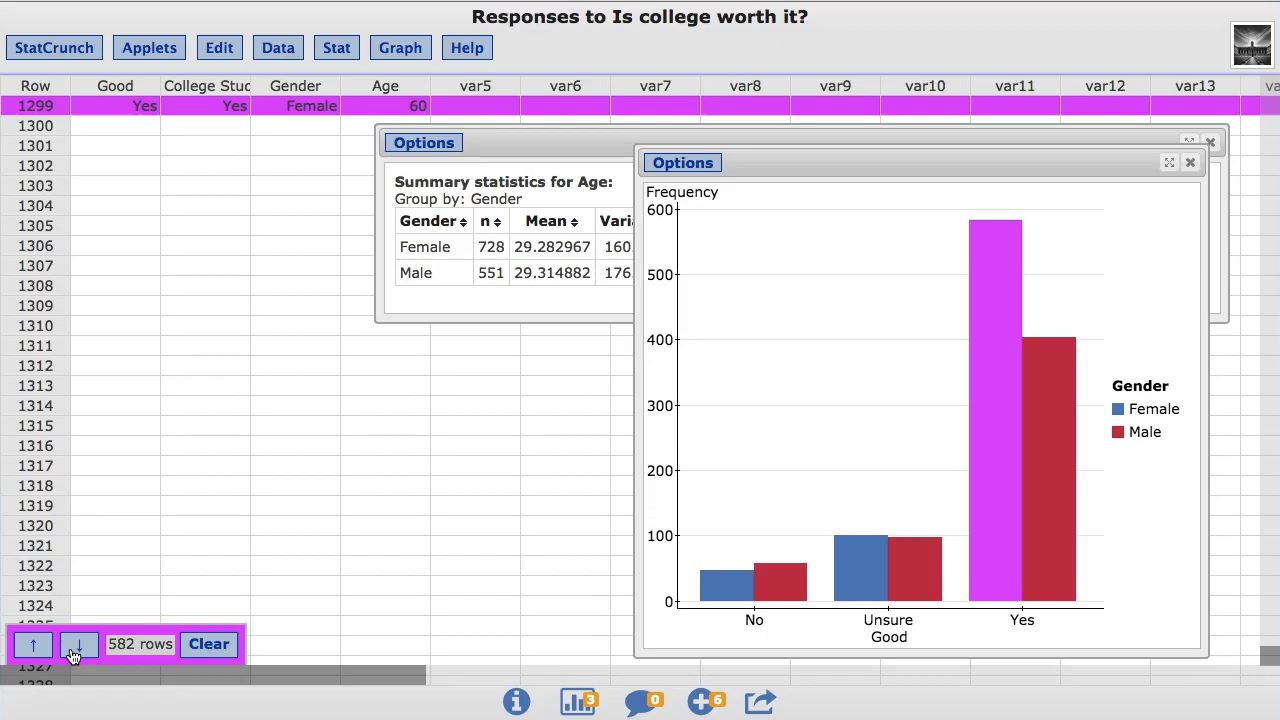
{"action": "left_click", "coordinate": [73, 652]}
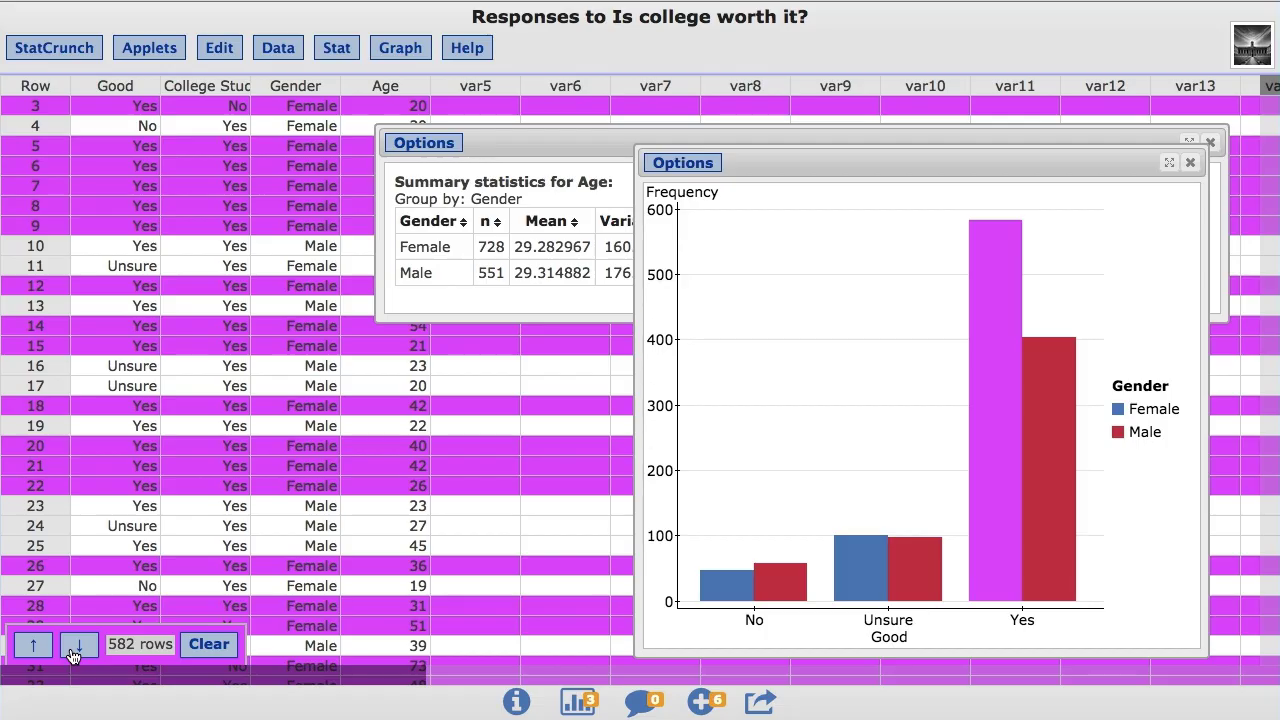
{"action": "left_click", "coordinate": [197, 646]}
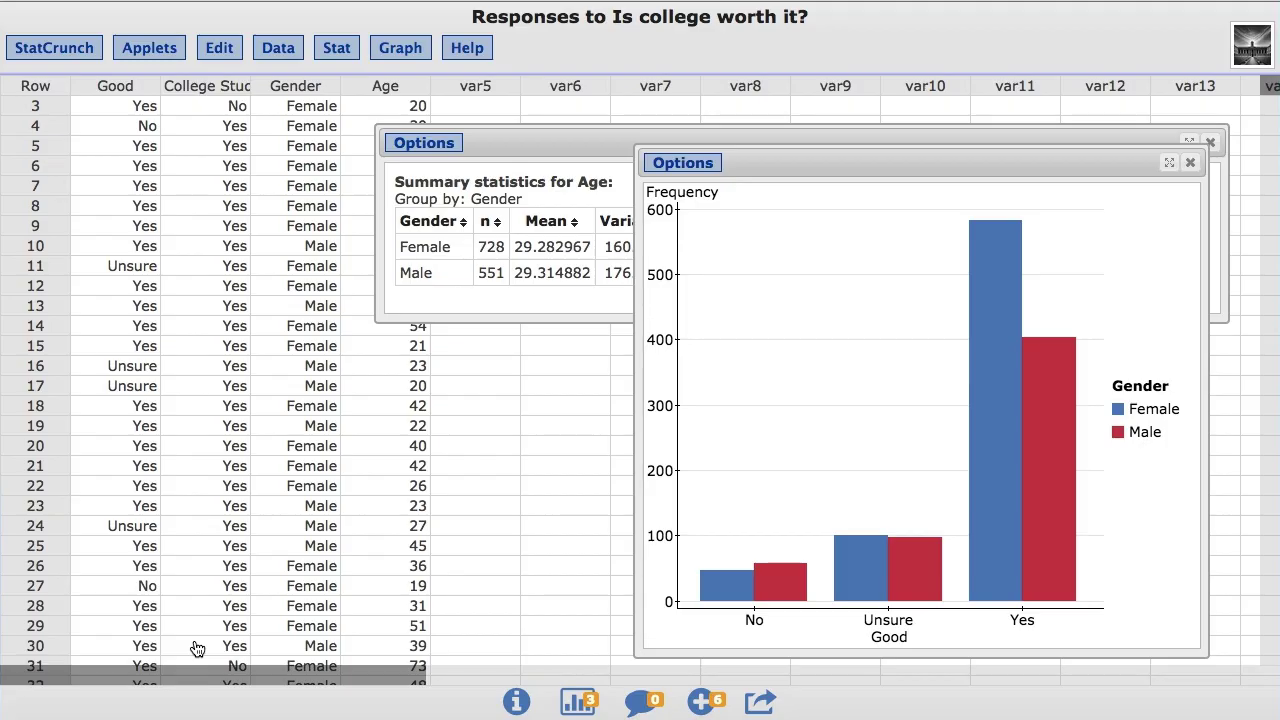
{"action": "left_click", "coordinate": [697, 165]}
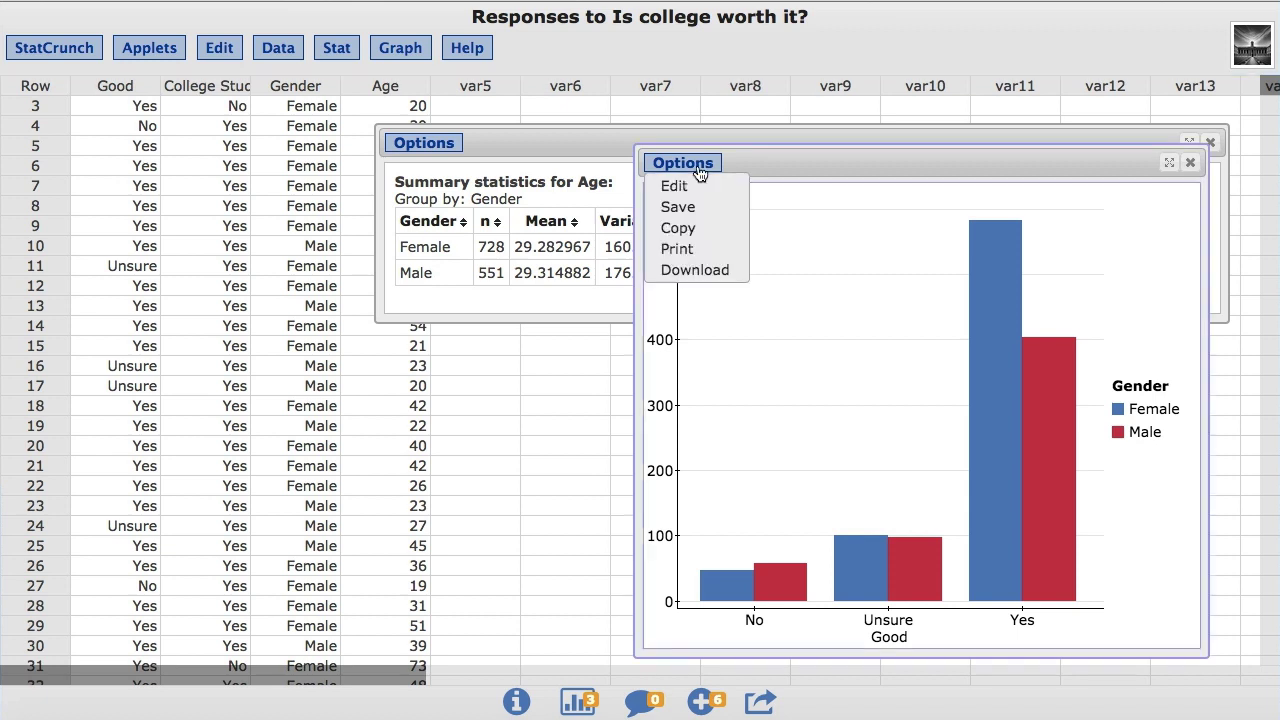
{"action": "left_click", "coordinate": [705, 230]}
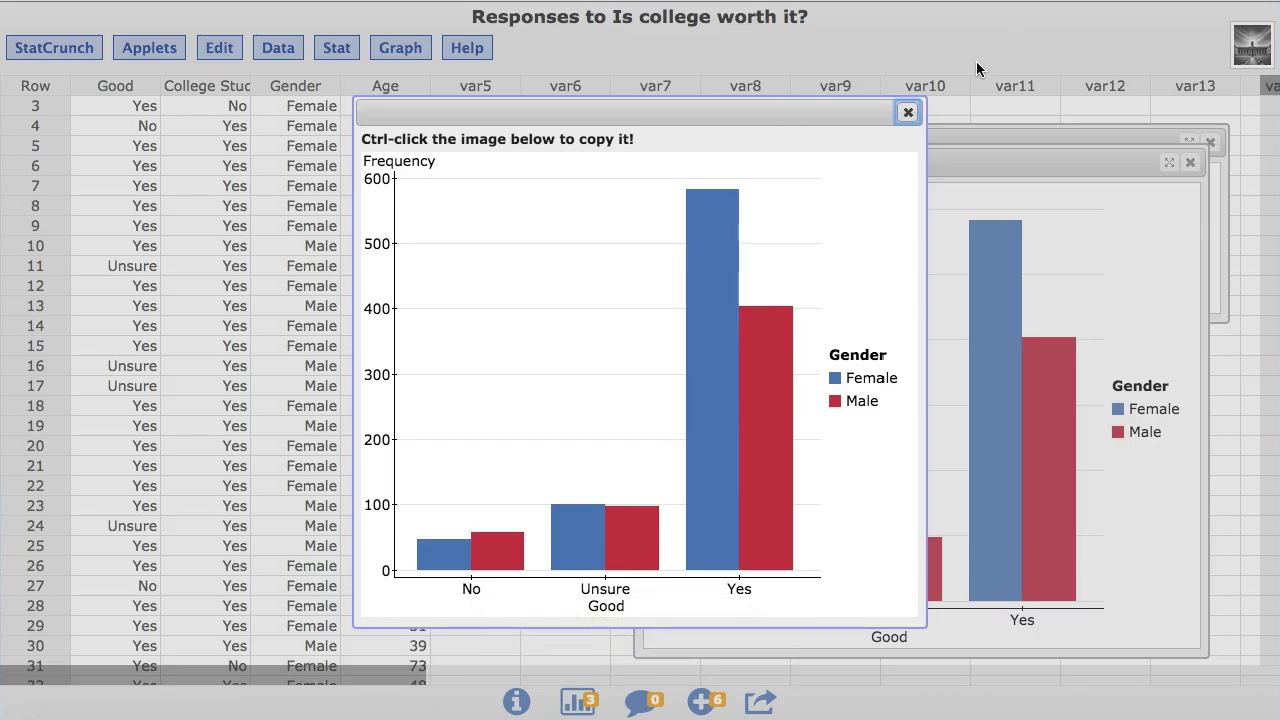
Step: Close the copyable chart image and bring the Age-by-Gender summary table forward
{"action": "left_click", "coordinate": [907, 112]}
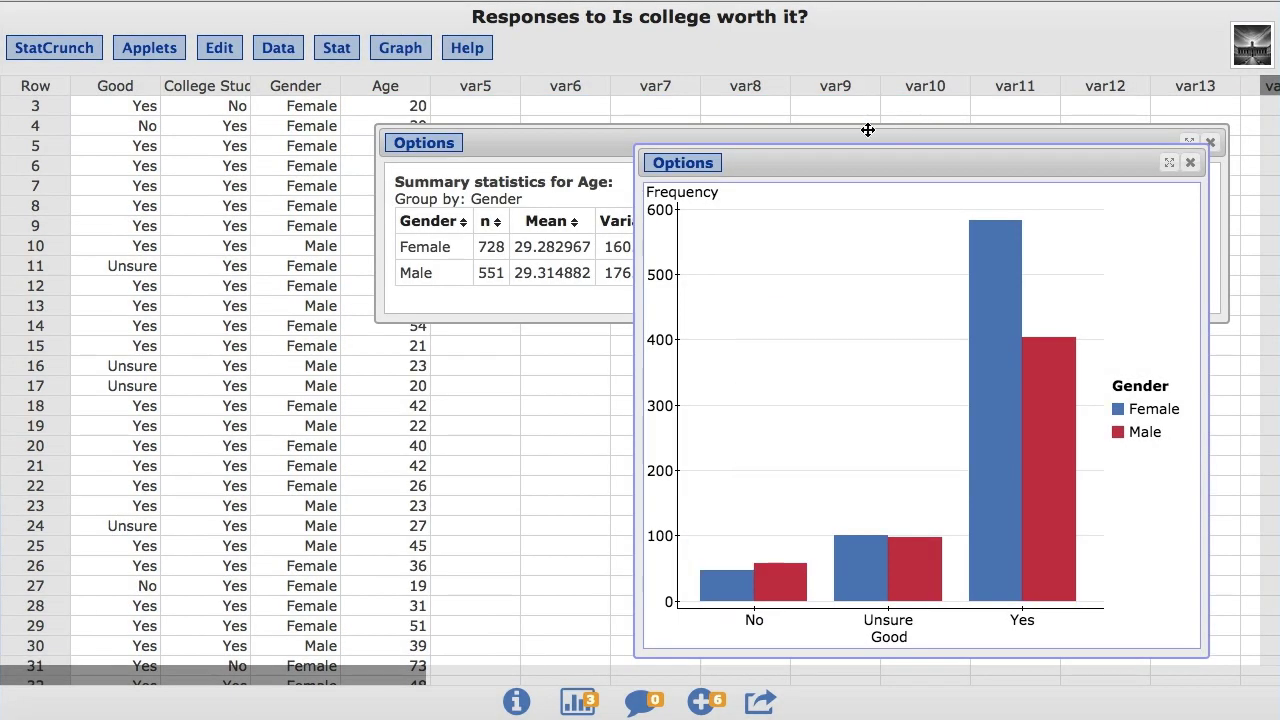
{"action": "left_click", "coordinate": [867, 133]}
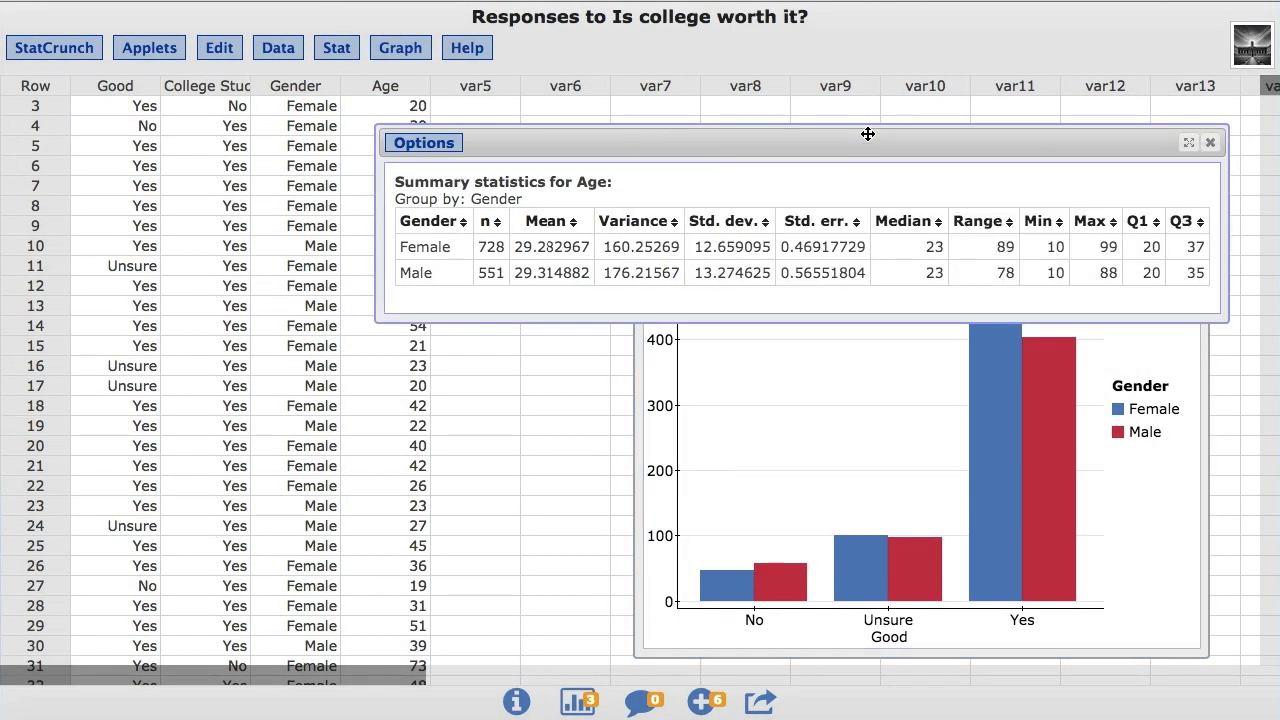